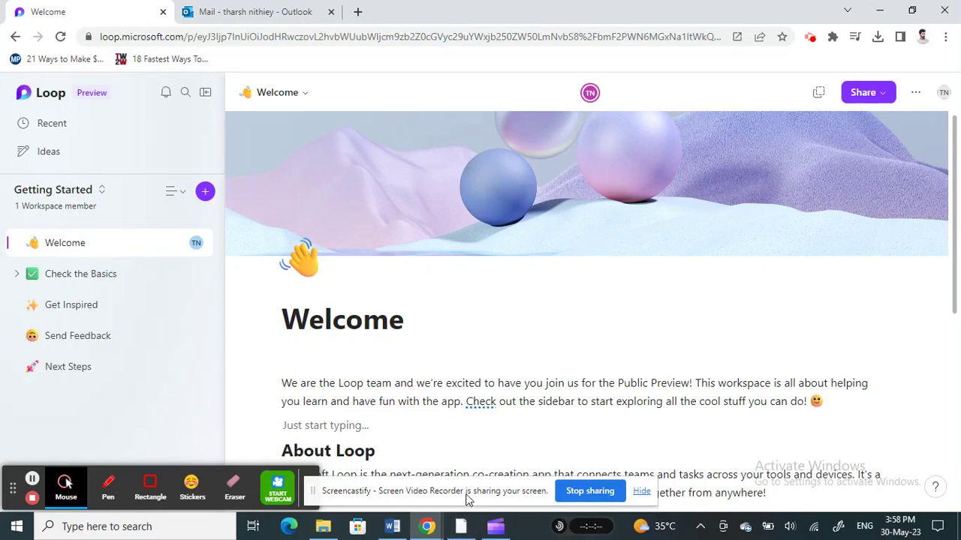
- In a new tab, search Google for 'close microsoft account' and scroll the results
drag(469, 498, 760, 502)
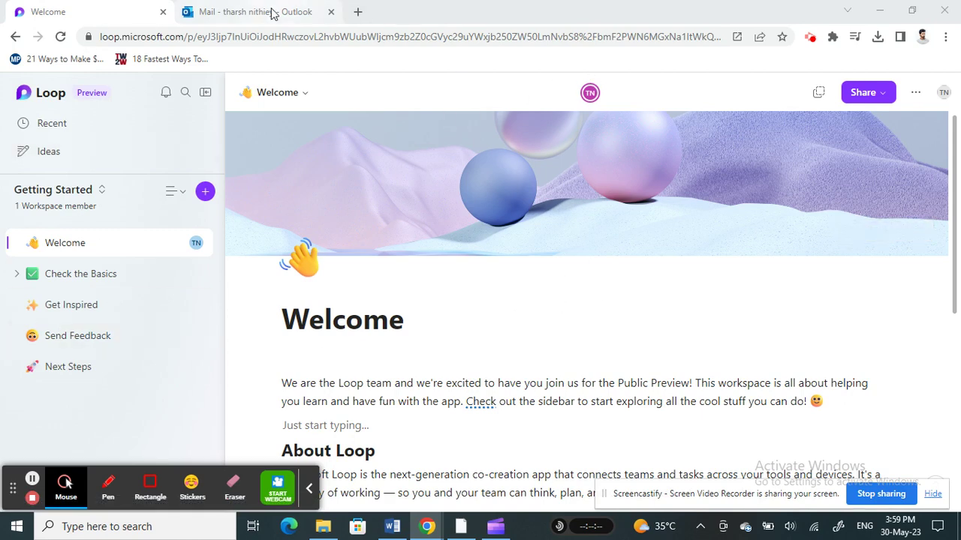
click(355, 12)
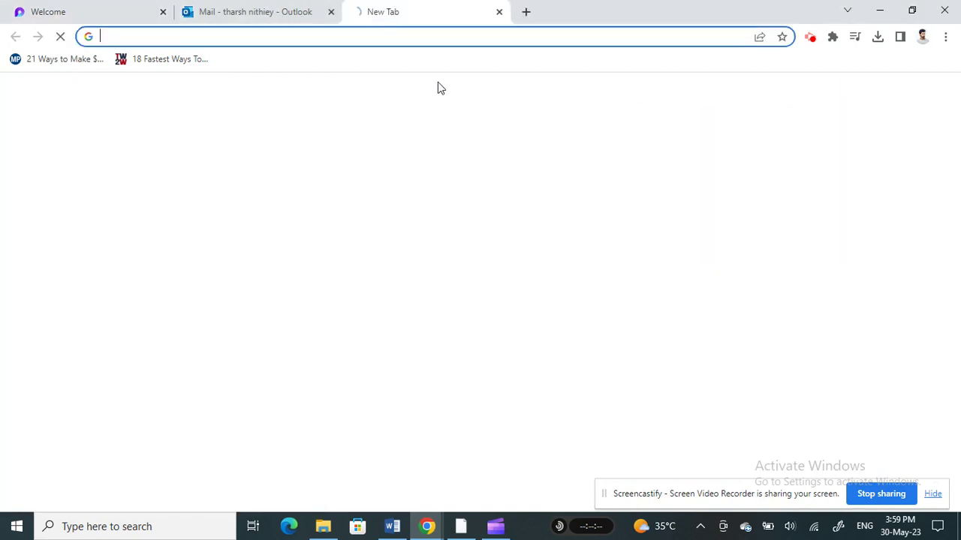
click(353, 294)
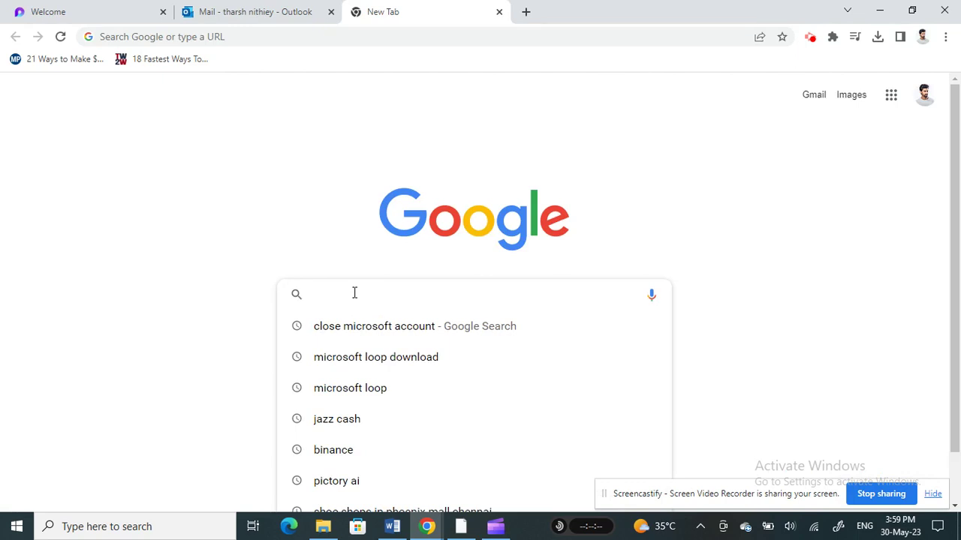
click(354, 328)
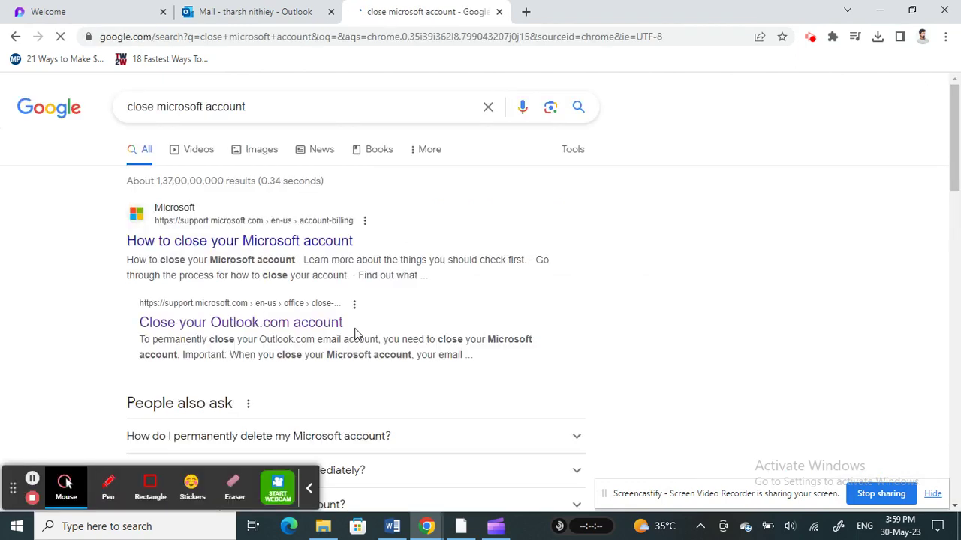
scroll(420, 293, down, 1)
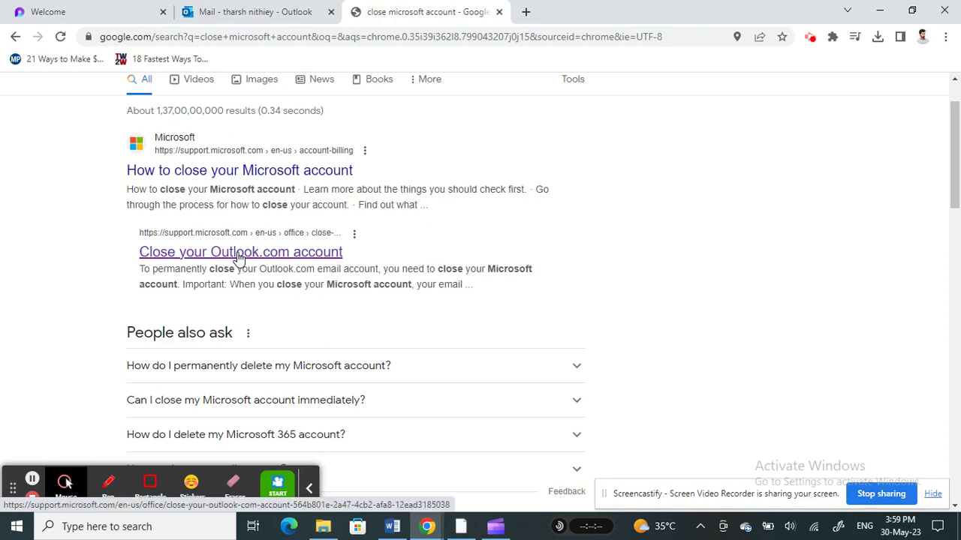
- Open the 'Close your Outlook.com account' support article and scroll down through it
click(239, 254)
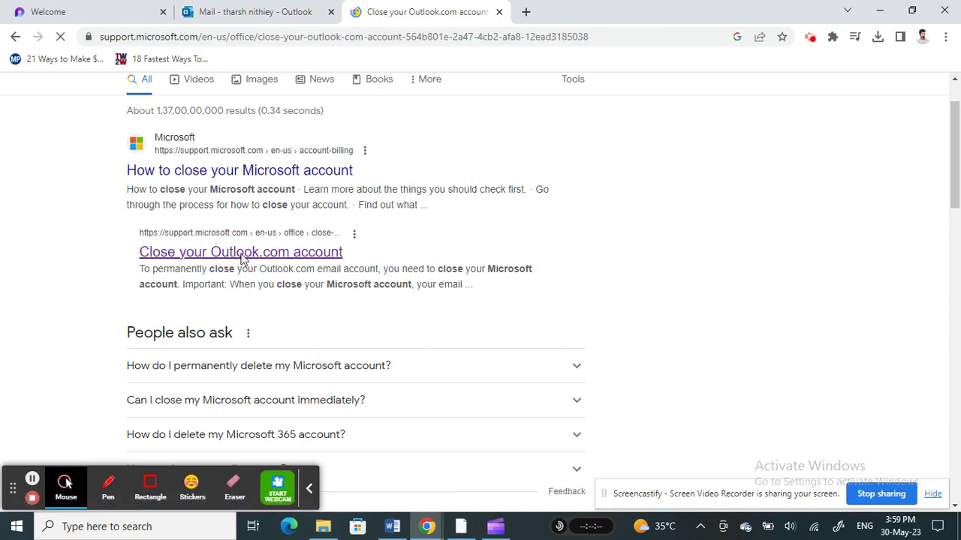
scroll(481, 271, down, 4)
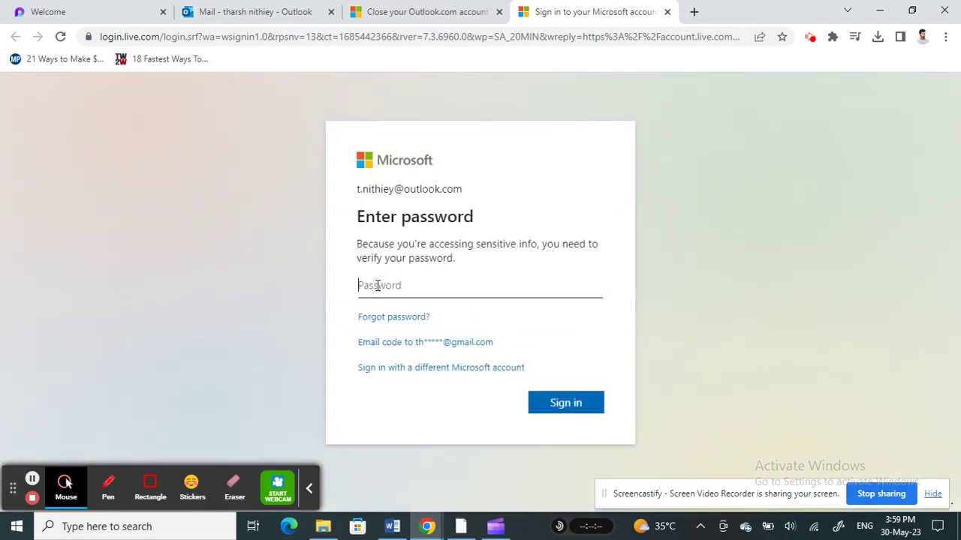
- Enter the account password on the verification page and sign in
click(377, 285)
text(•)
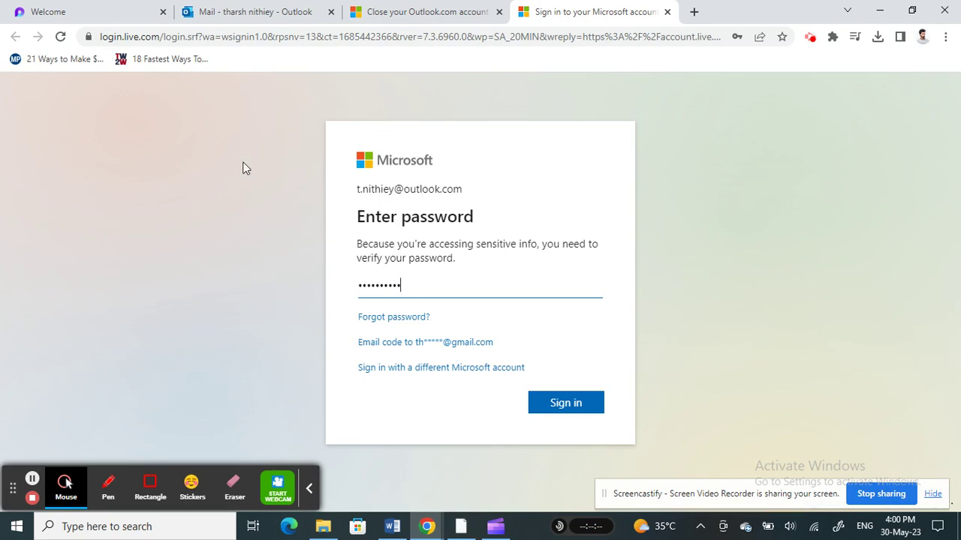
click(102, 16)
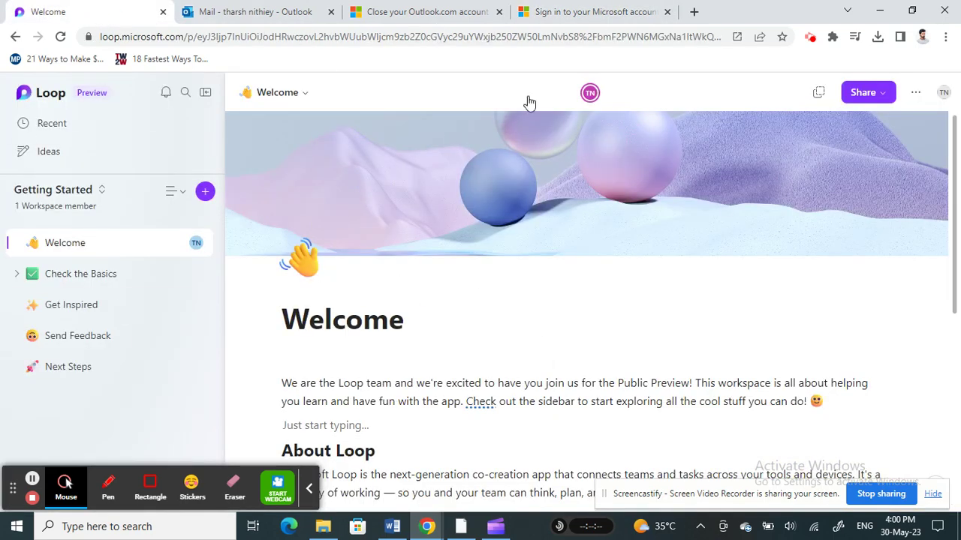
click(571, 10)
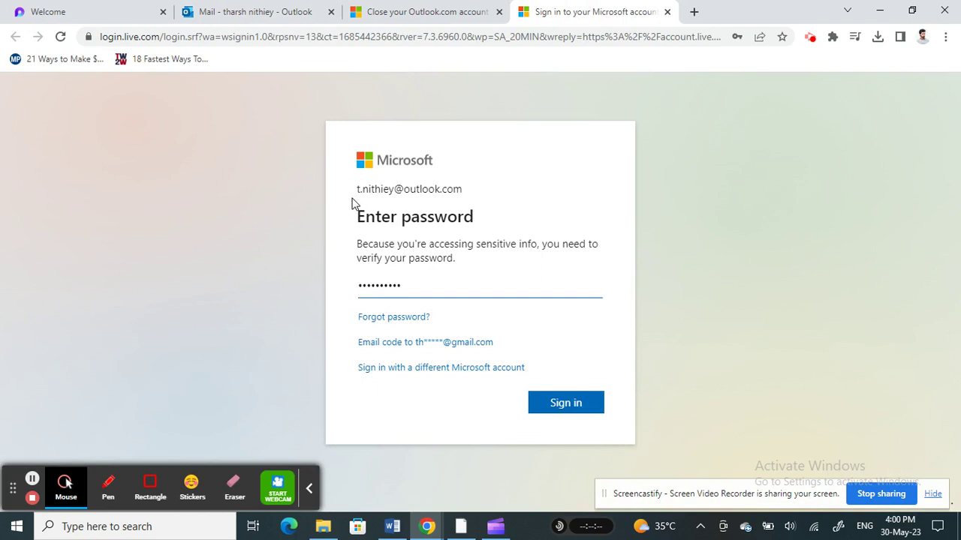
drag(359, 192, 461, 189)
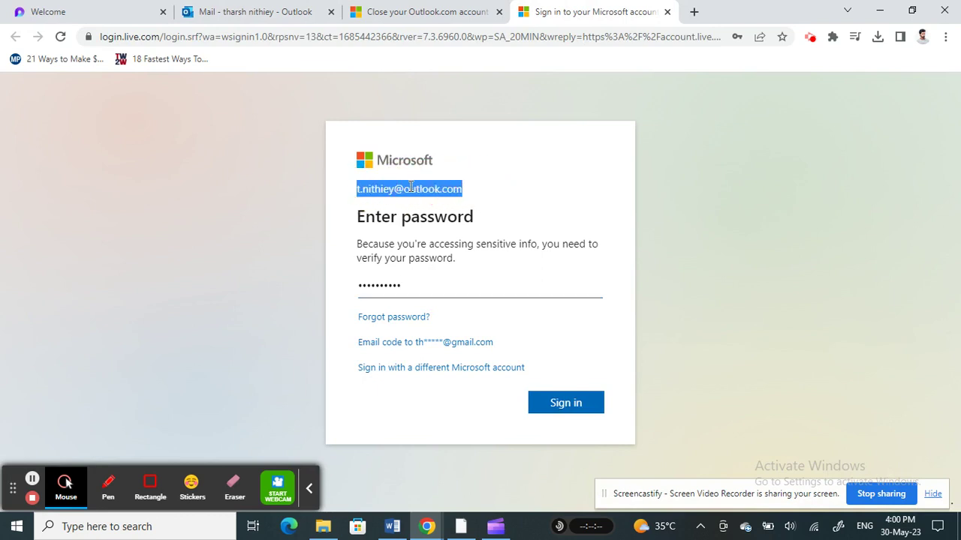
click(517, 187)
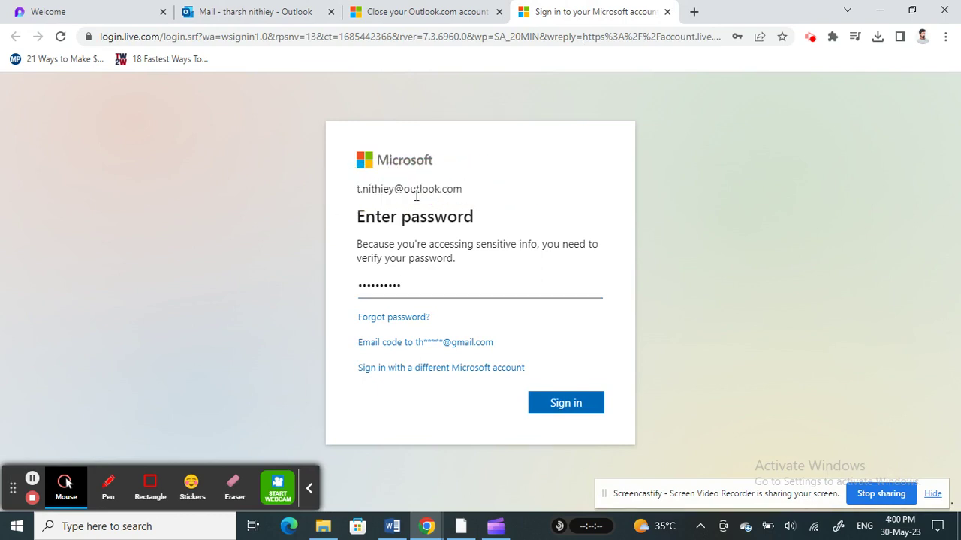
click(414, 283)
click(564, 407)
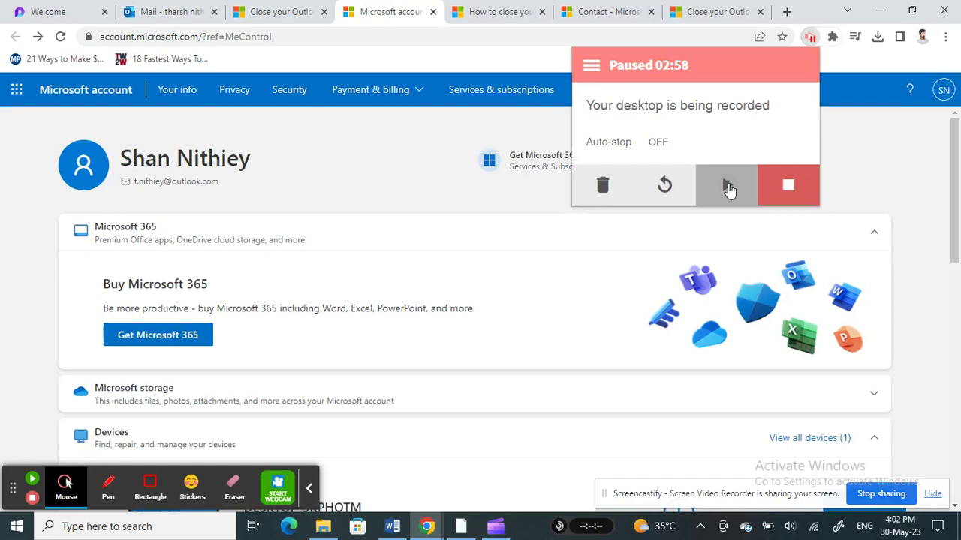
- Open the account's profile info page and scroll through it
click(725, 189)
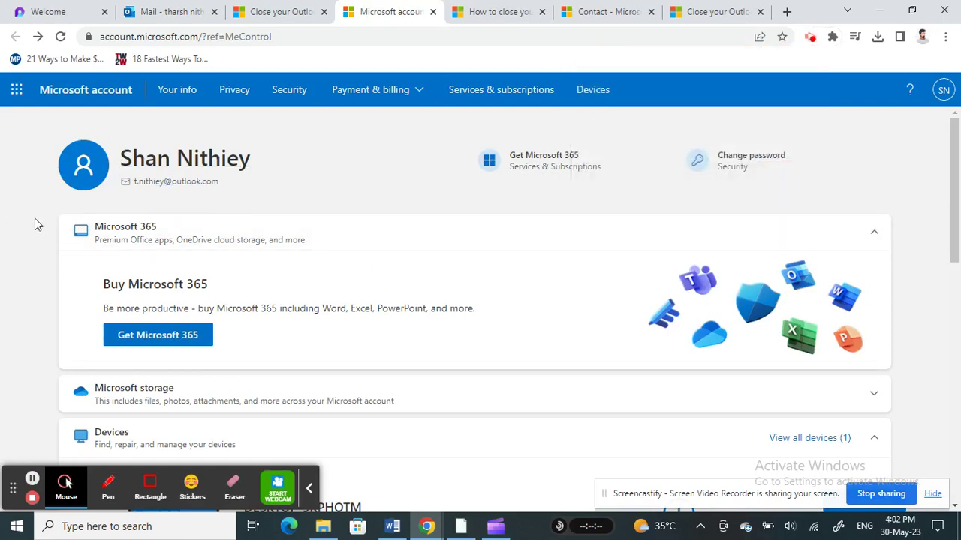
click(172, 163)
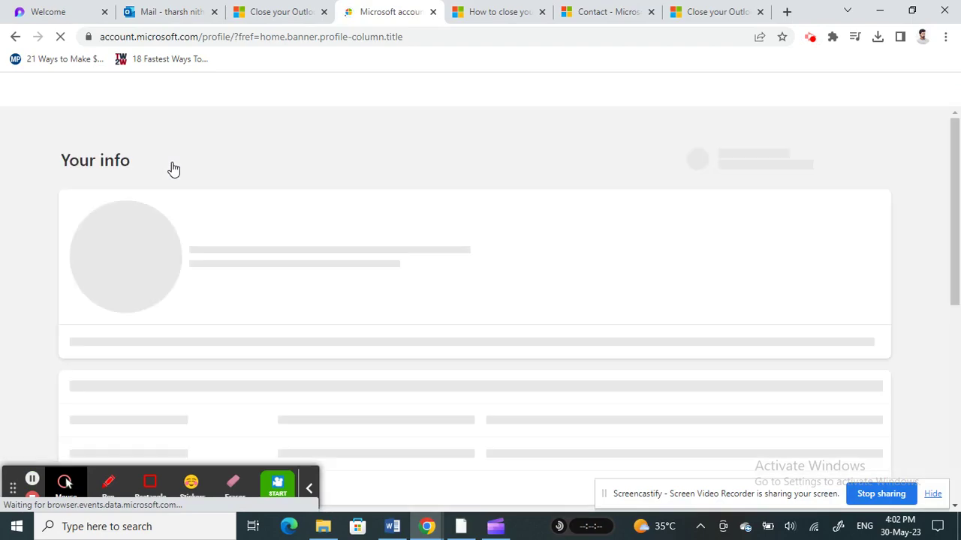
scroll(38, 197, down, 5)
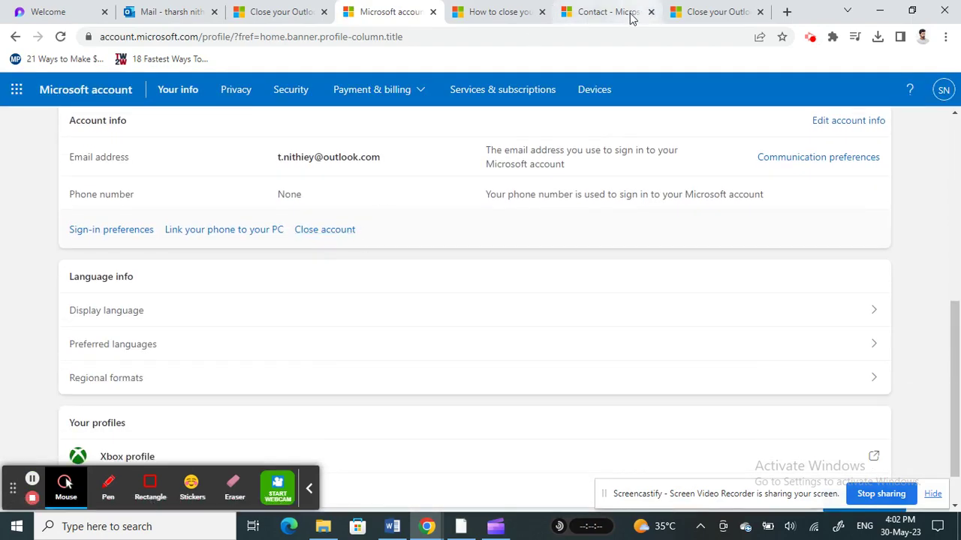
- Return to the close-account support article and scroll to its 'Close your account' link
click(709, 14)
scroll(30, 236, down, 2)
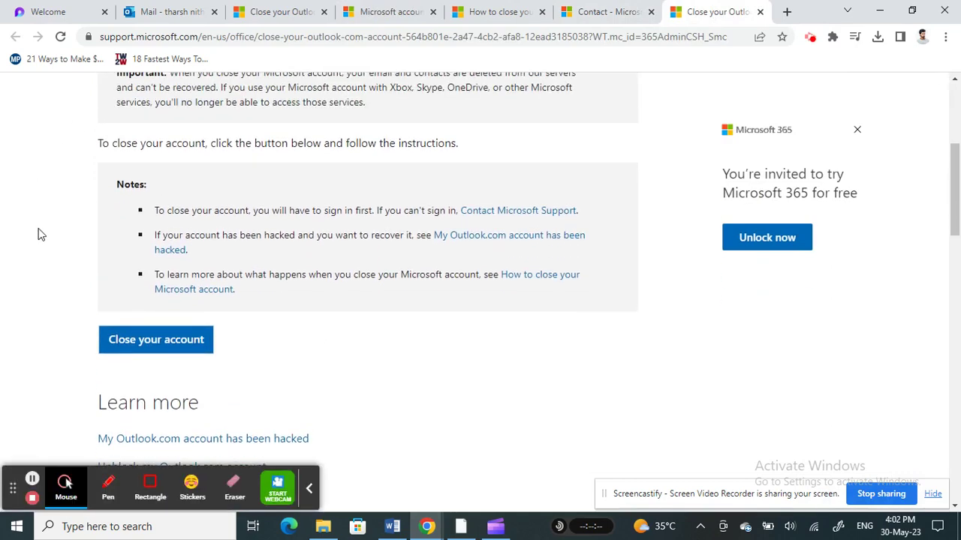
scroll(39, 232, up, 4)
scroll(79, 237, down, 6)
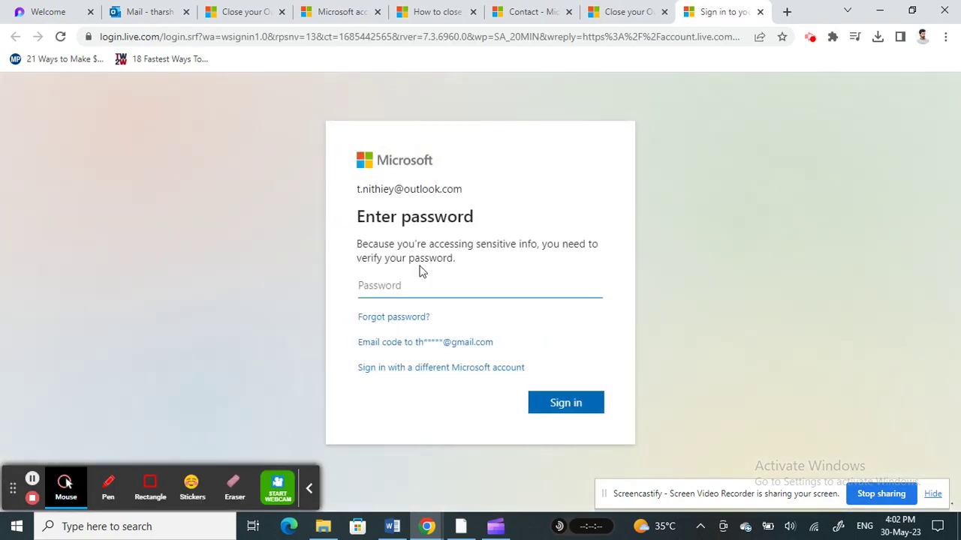
- Re-enter the password, sign in, and accept the privacy notice to reach the closure checklist
text(••)
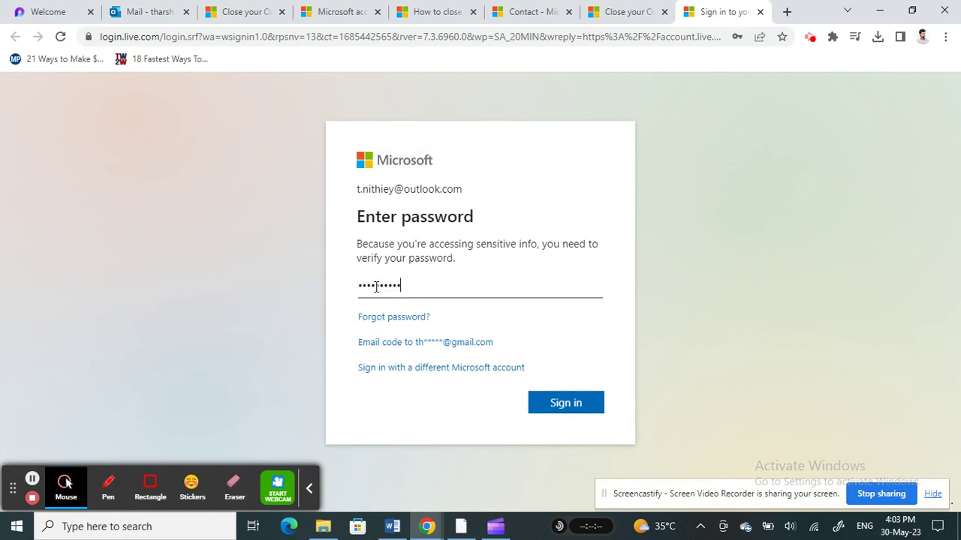
click(563, 405)
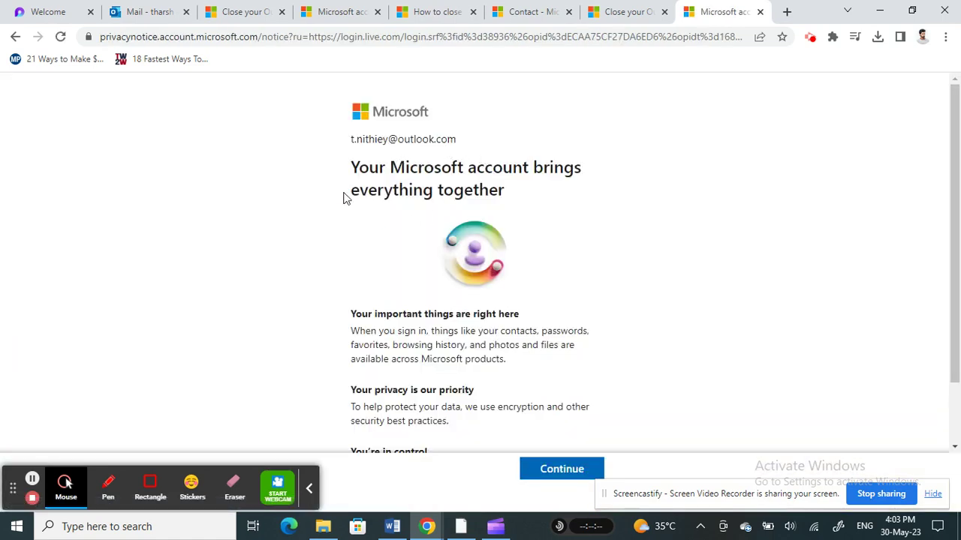
scroll(317, 213, down, 2)
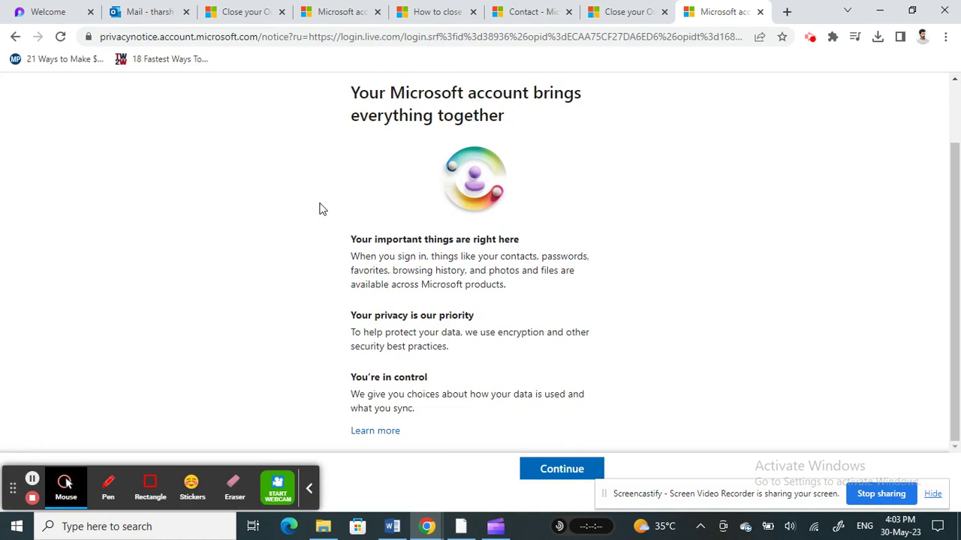
click(553, 469)
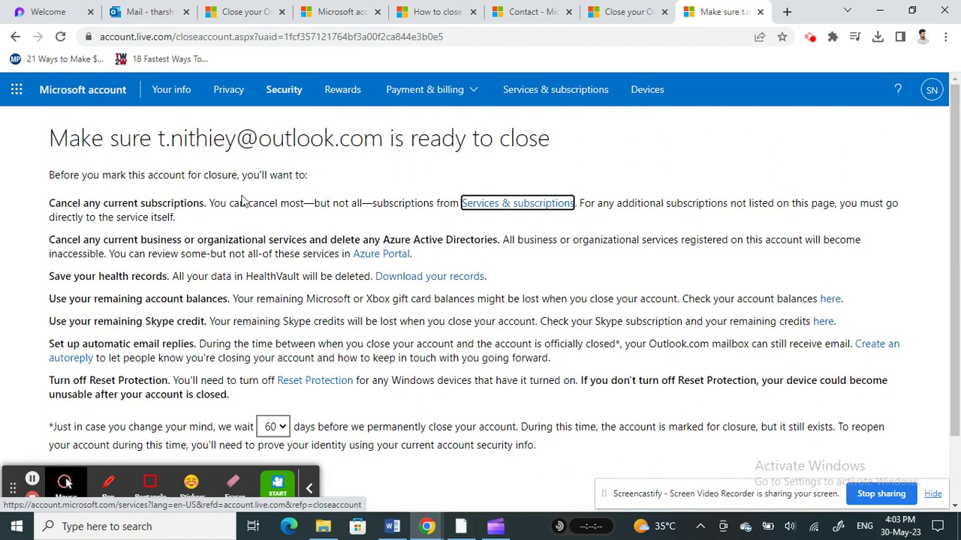
- Proceed to the mark-for-closure checklist and tick all ten acknowledgments, including the 60-day recovery period
scroll(153, 267, down, 2)
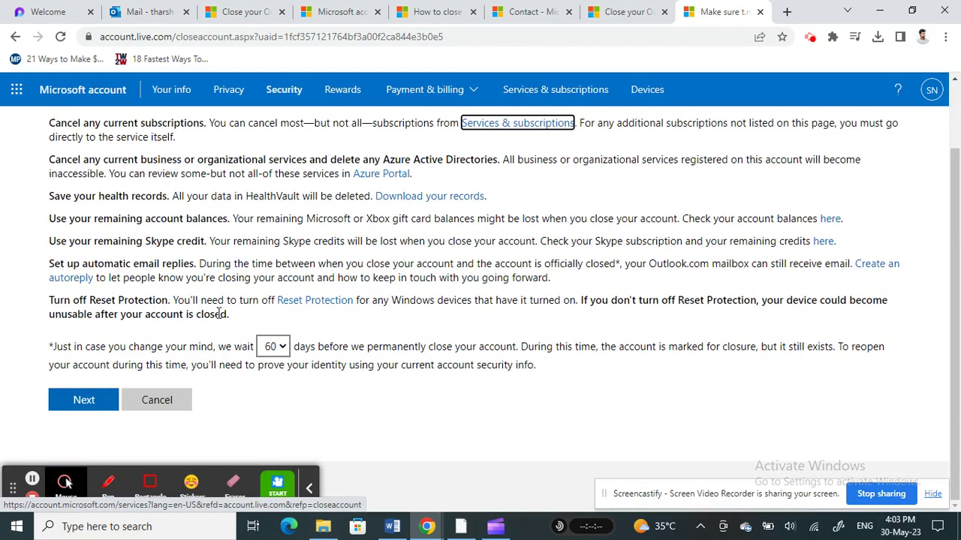
click(83, 402)
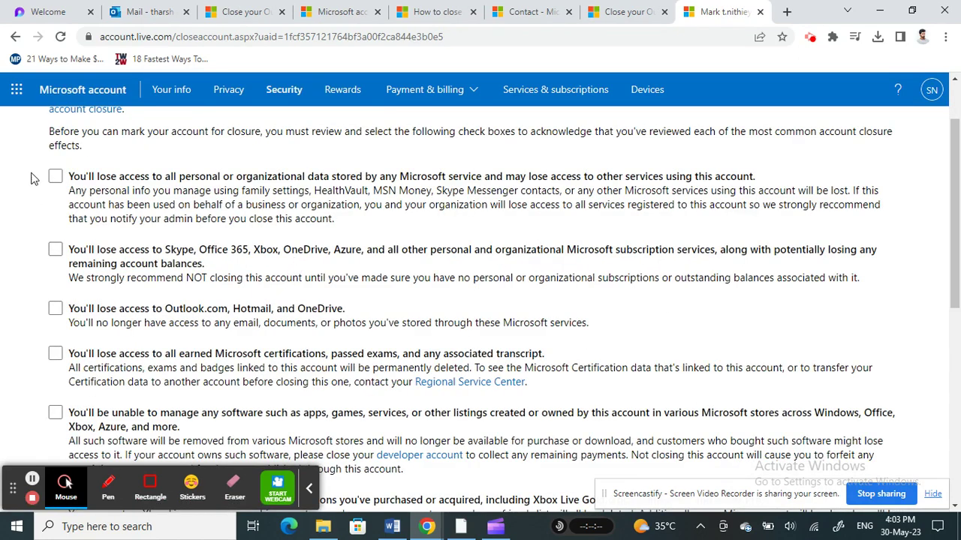
scroll(56, 225, up, 1)
click(55, 256)
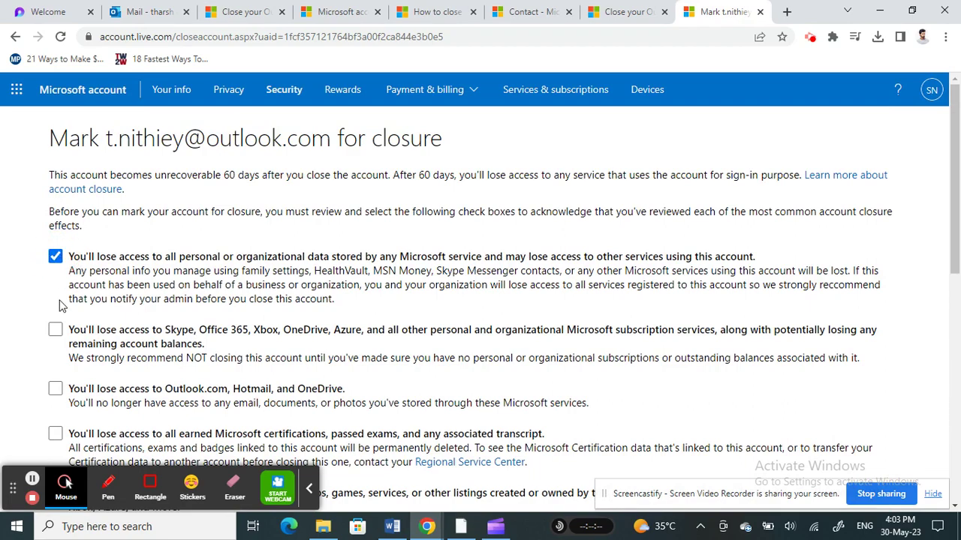
click(56, 329)
click(55, 388)
scroll(55, 388, down, 3)
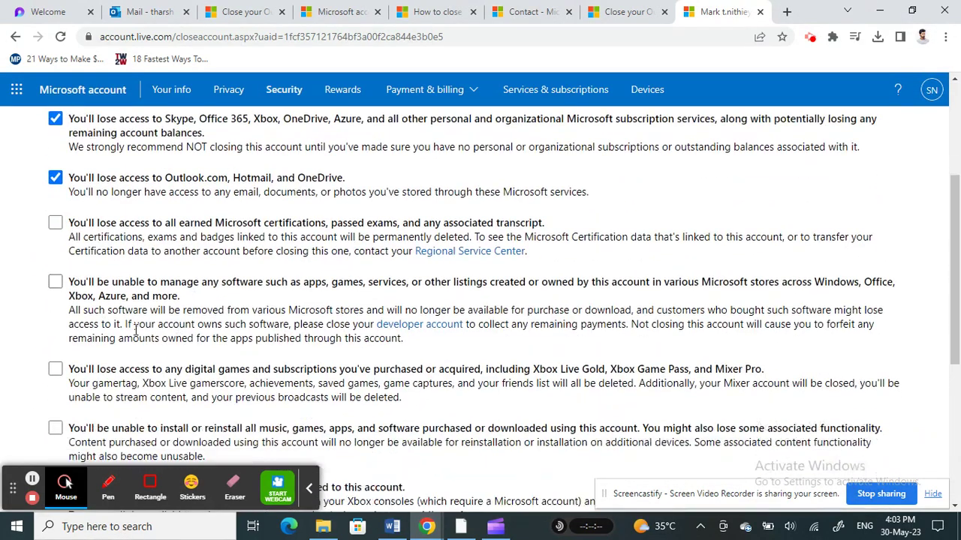
click(56, 222)
click(56, 282)
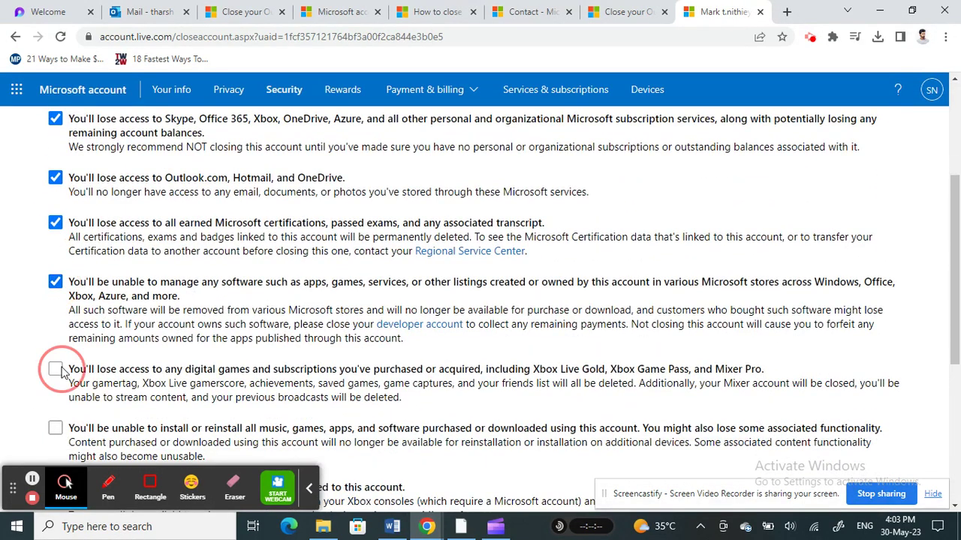
click(56, 369)
scroll(56, 369, down, 3)
click(56, 217)
click(56, 277)
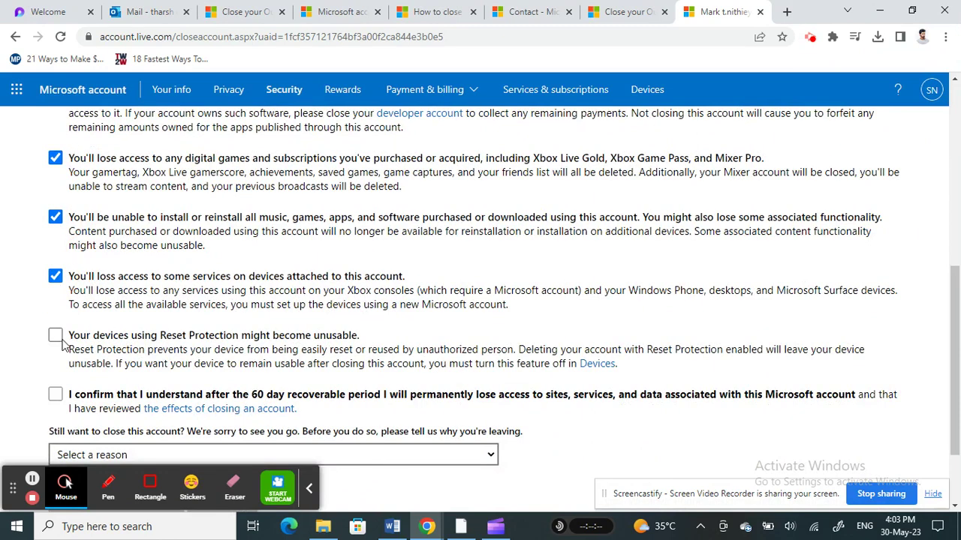
click(55, 336)
click(56, 395)
- Choose 'I no longer want any Microsoft account' as the reason for closing
scroll(59, 400, down, 2)
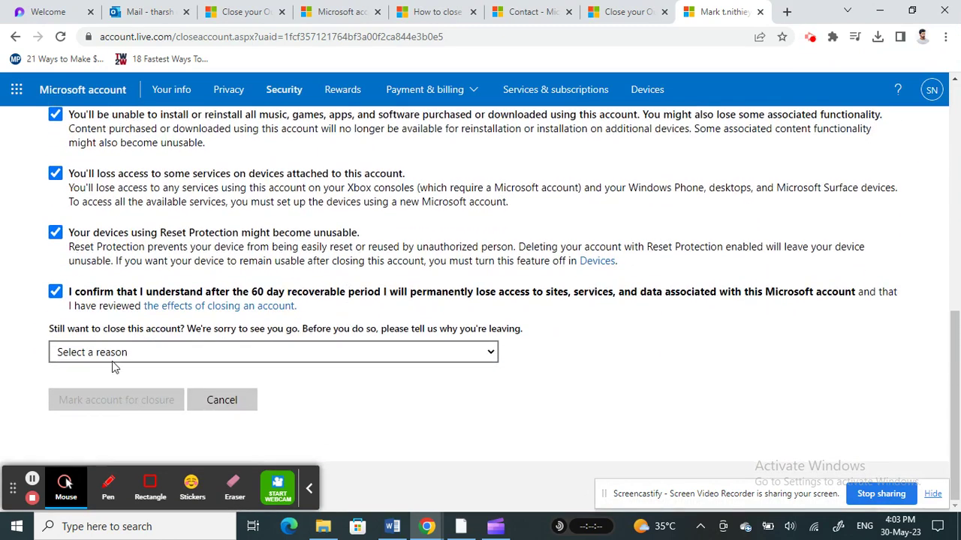
click(112, 352)
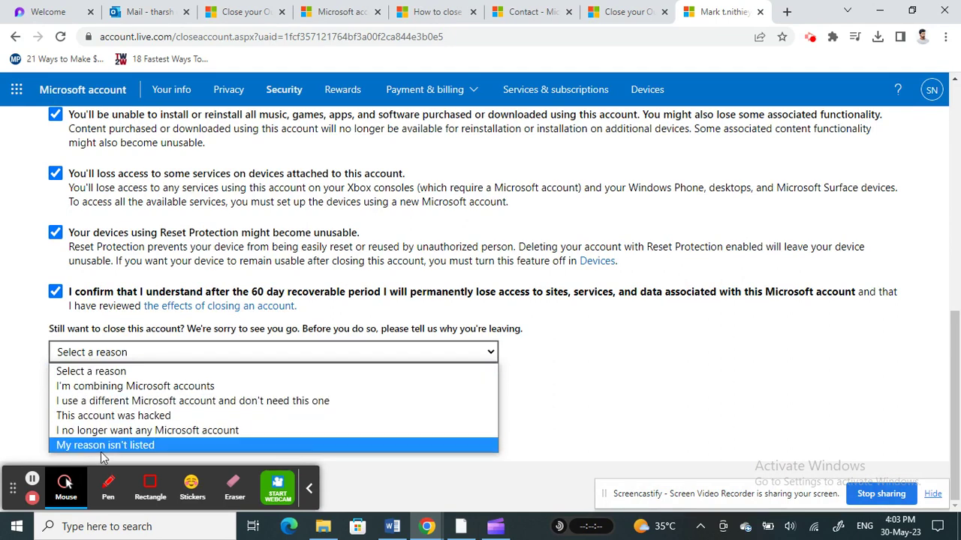
click(114, 430)
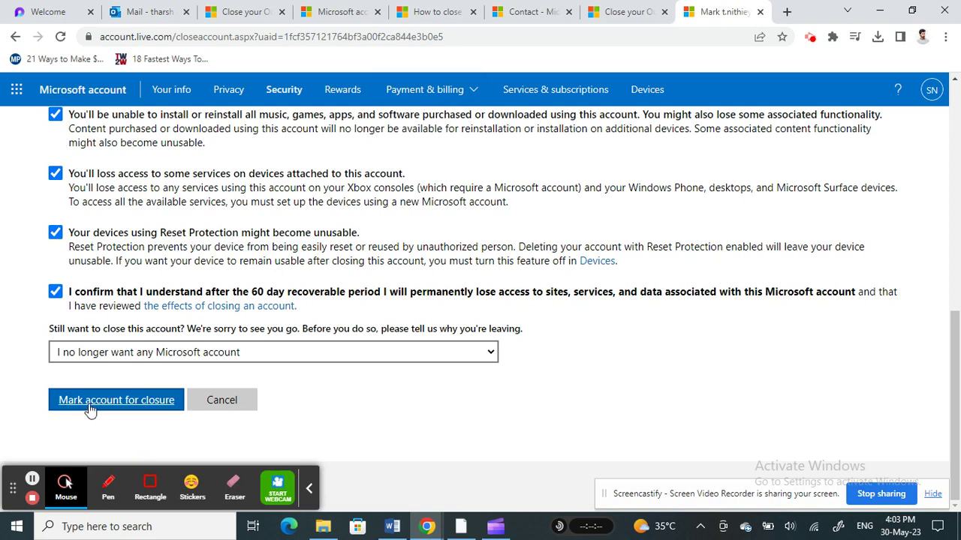
- Mark the account for closure, which signs it out to a blank sign-in page
click(116, 405)
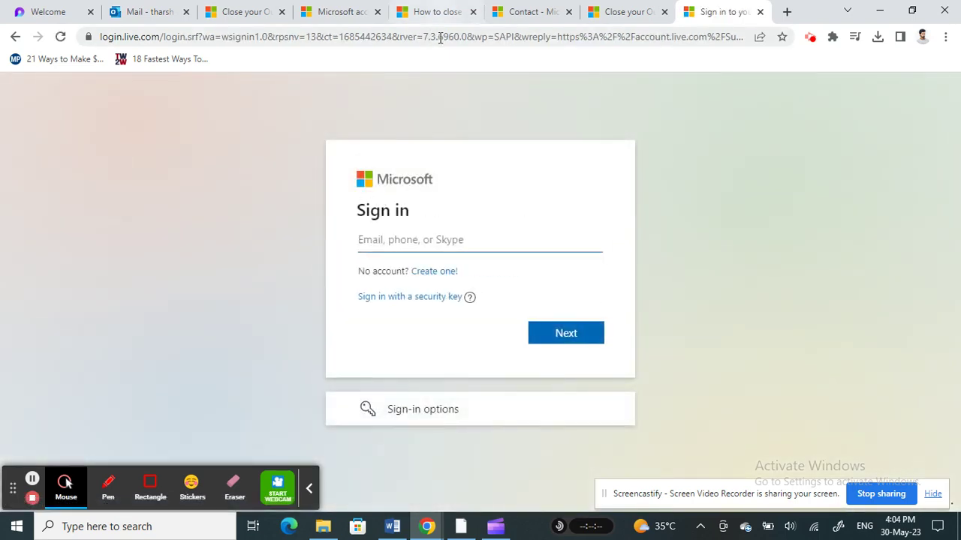
- Switch back to the Loop Welcome page tab of the Getting Started workspace
click(33, 12)
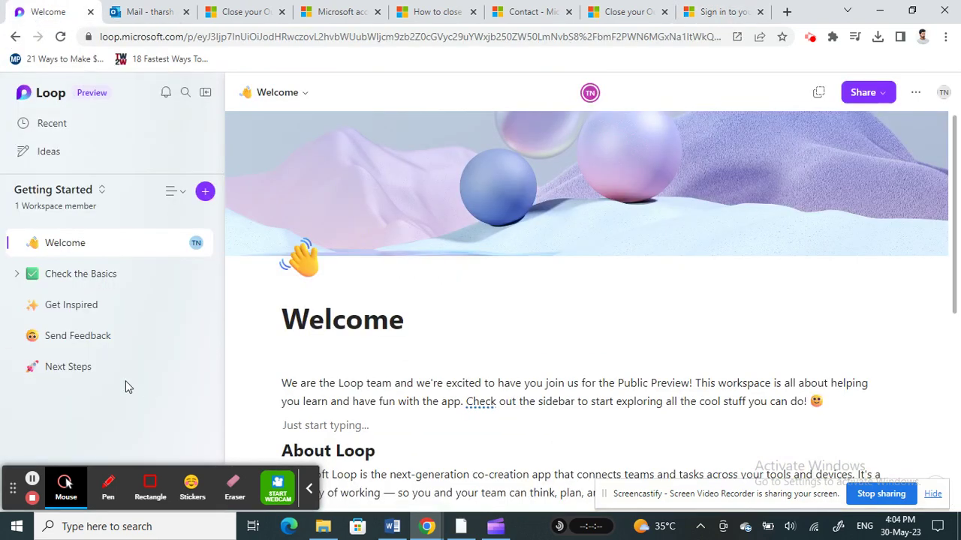